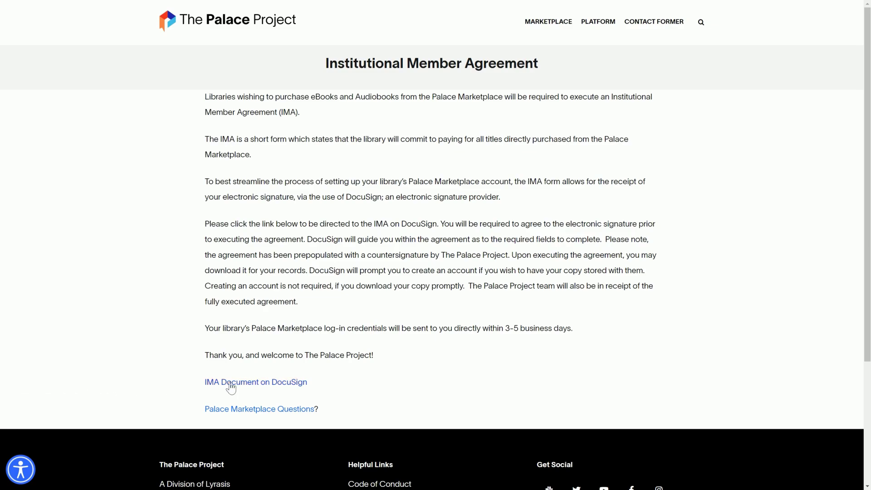
# Open the Institutional Member Agreement's signing form on DocuSign and start the entry of the signer's name.
pyautogui.click(230, 382)
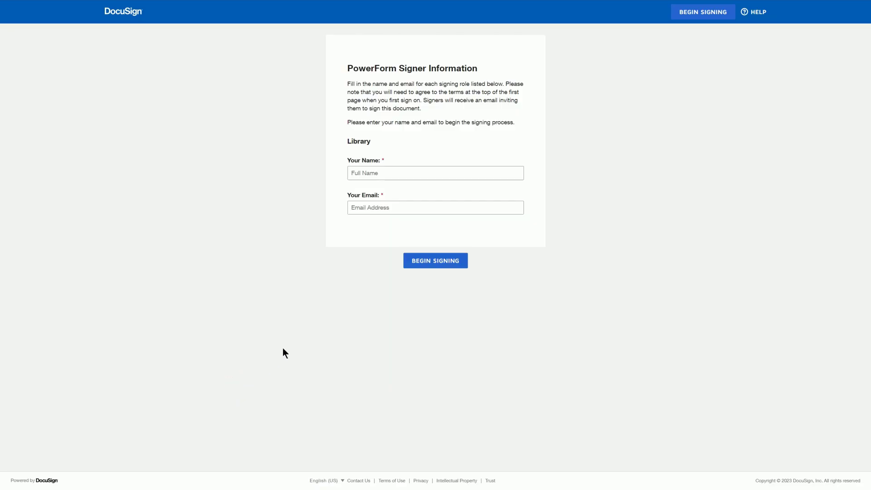
pyautogui.click(438, 173)
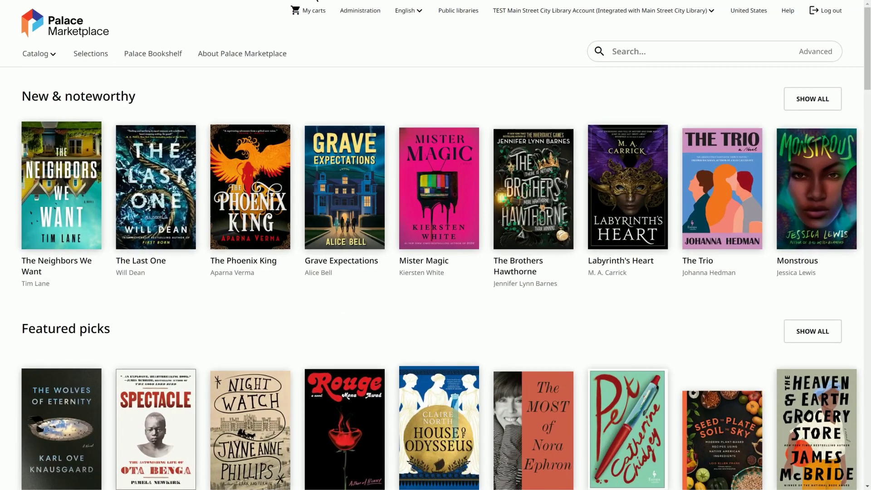
# Browse the Highlighted, Indie Catalog, Selections and Palace Bookshelf collections of the marketplace.
pyautogui.click(53, 57)
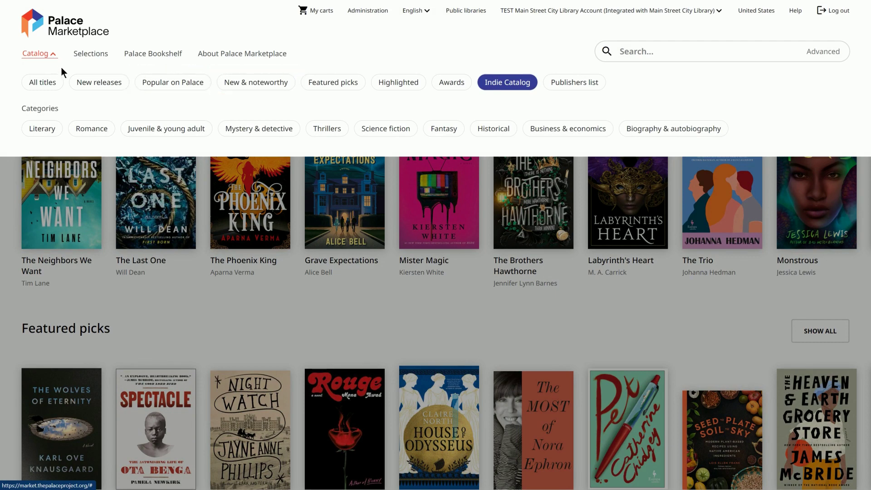
pyautogui.click(401, 83)
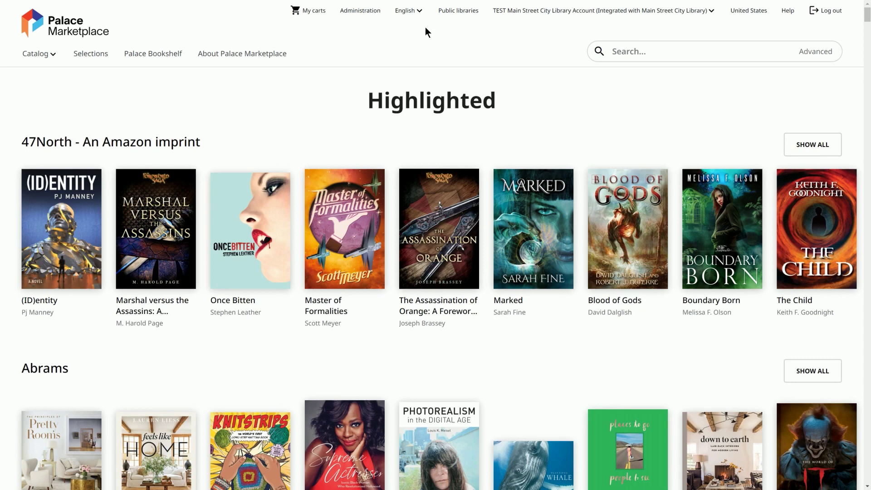
pyautogui.click(51, 55)
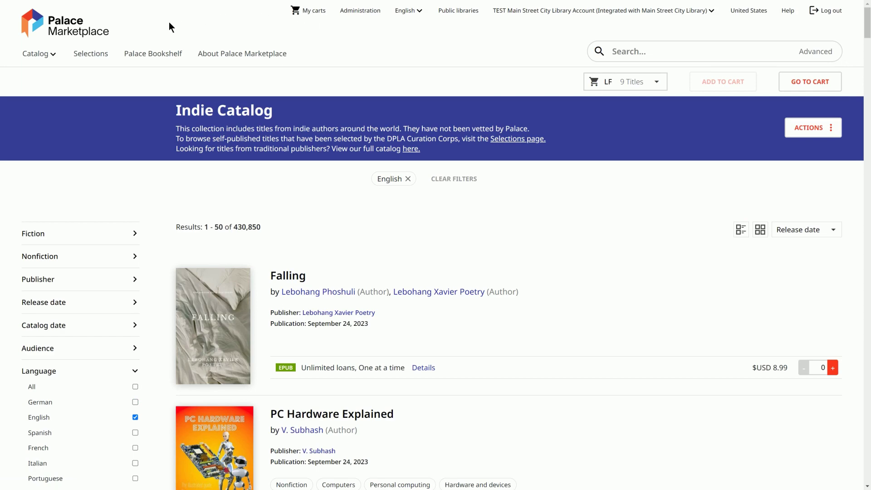
pyautogui.click(96, 53)
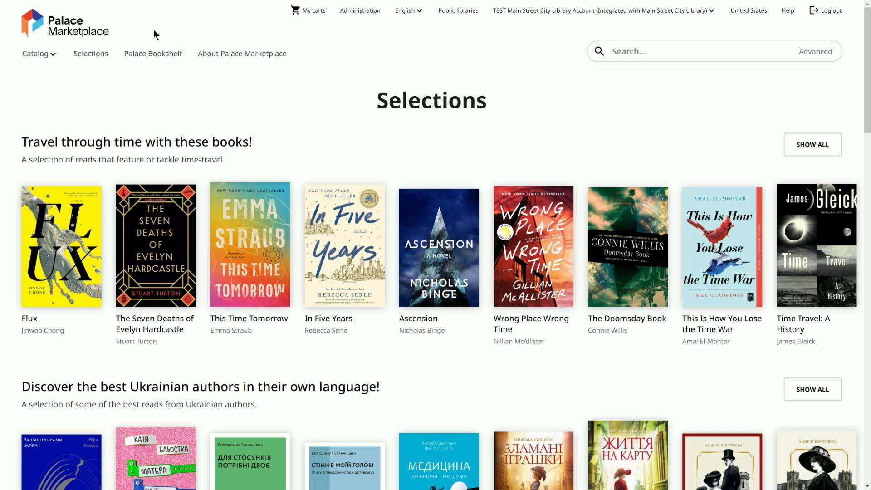
pyautogui.click(167, 56)
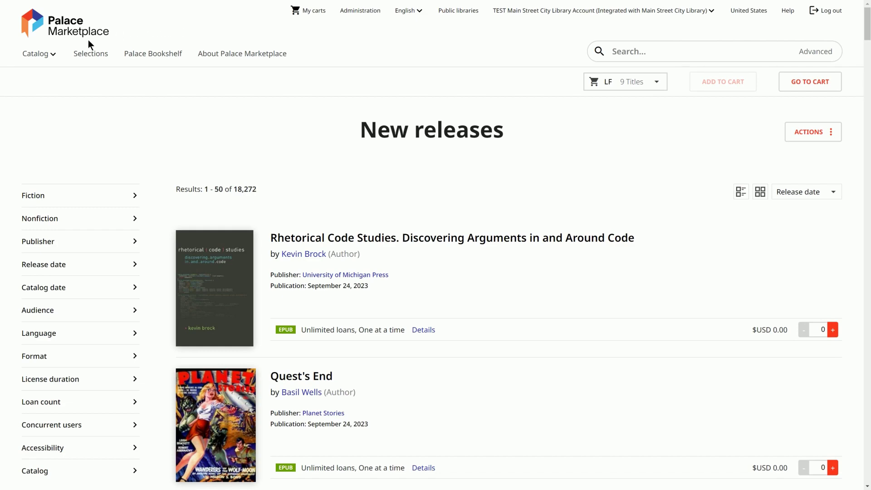
# Open the Literary category in the catalog and list all of its best sellers.
pyautogui.click(52, 54)
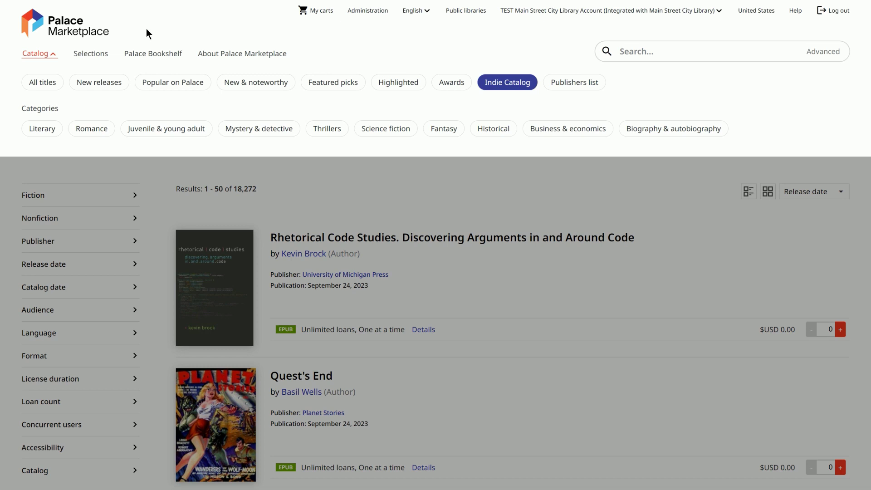
pyautogui.click(47, 131)
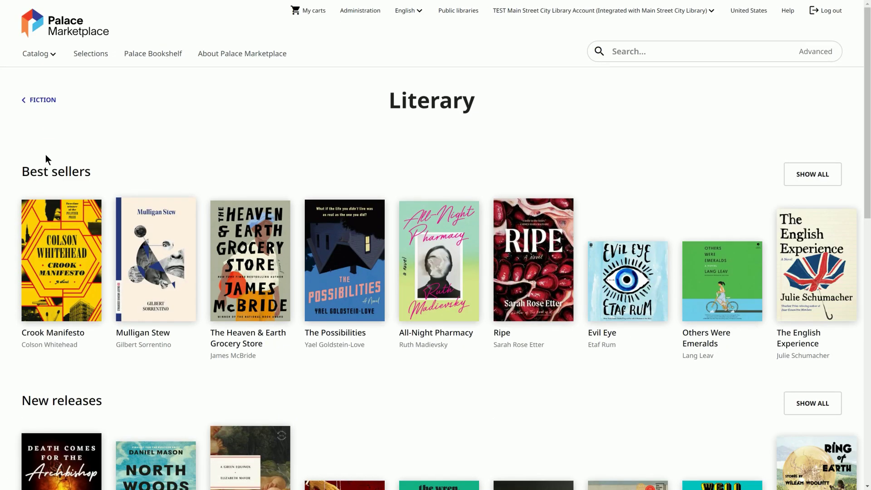
pyautogui.click(48, 175)
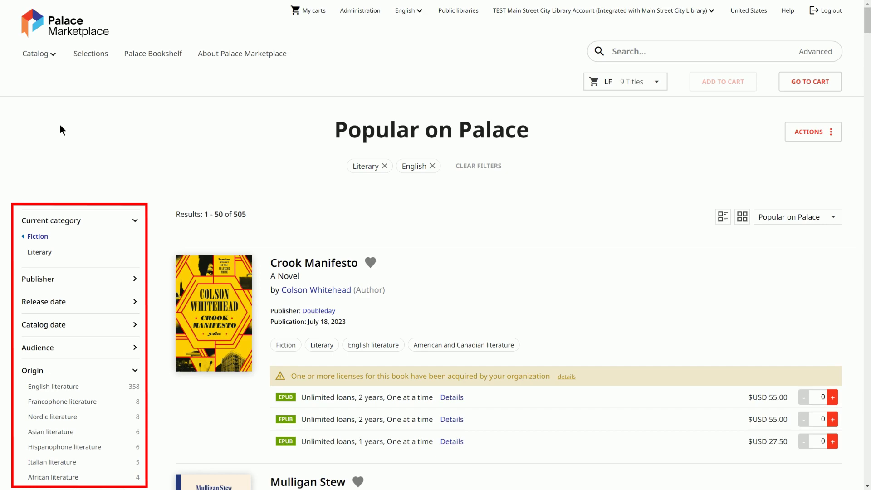
# Examine the filters for the Literary titles, expanding the License duration, Loan count and Concurrent users options.
pyautogui.scroll(-8, 60, 126)
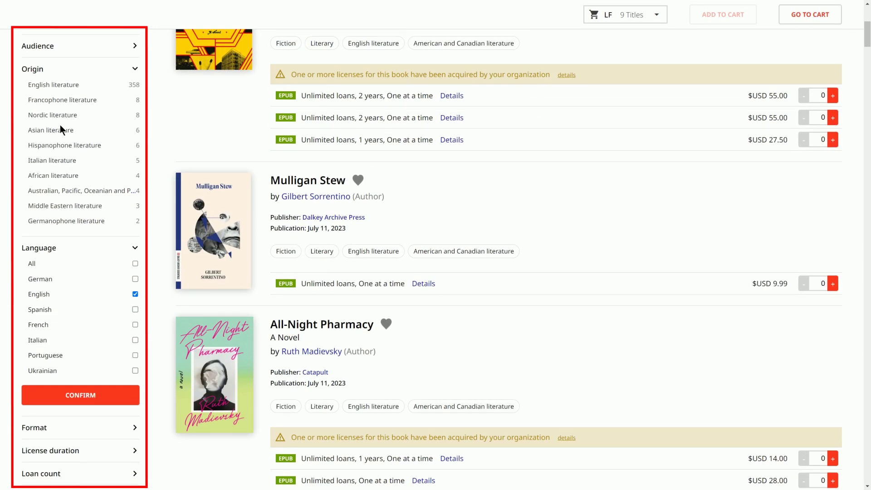
pyautogui.scroll(-3, 60, 126)
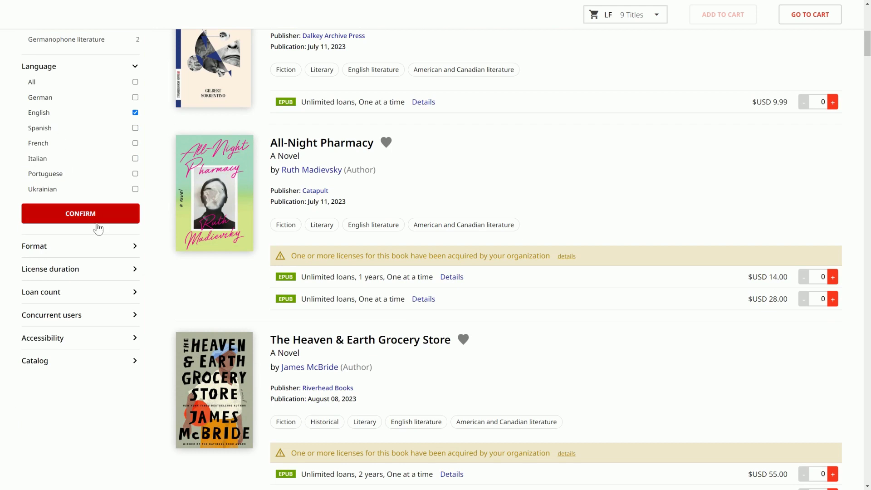
pyautogui.click(131, 269)
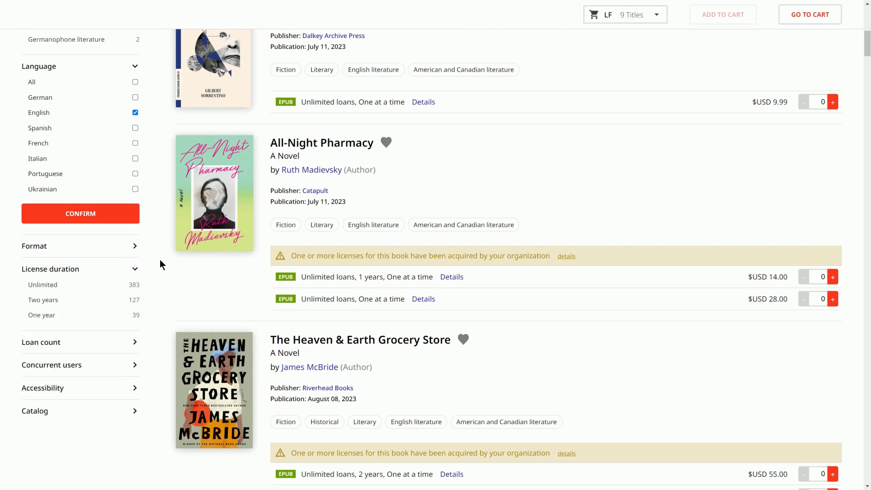
pyautogui.click(121, 344)
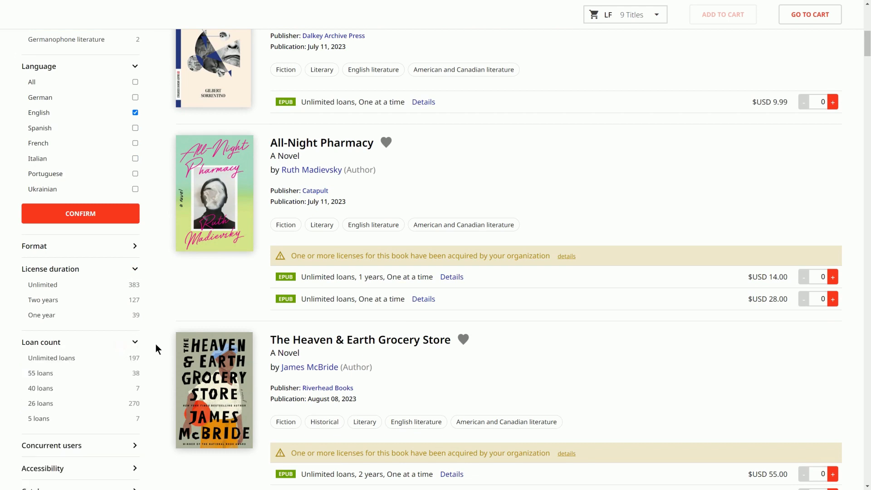
pyautogui.scroll(-3, 156, 344)
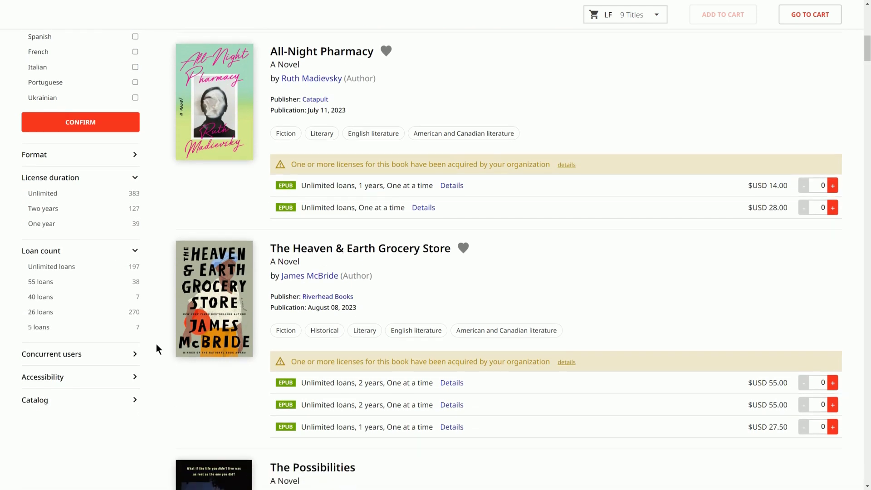
pyautogui.click(134, 310)
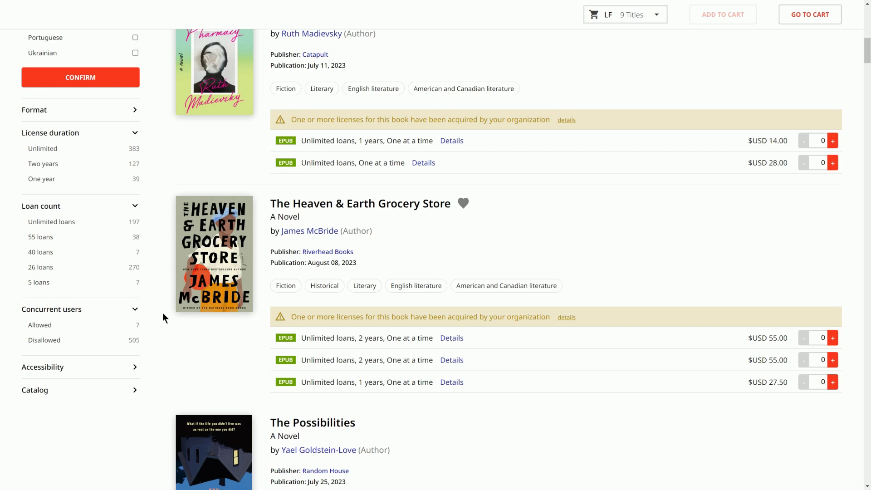
pyautogui.scroll(12, 163, 318)
pyautogui.scroll(1, 163, 313)
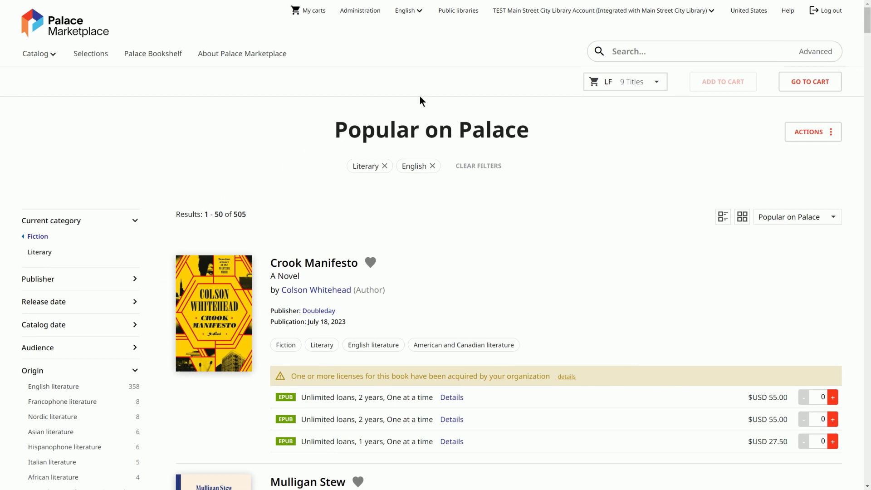
# Search the marketplace for "Little Women".
pyautogui.click(619, 50)
pyautogui.write('L')
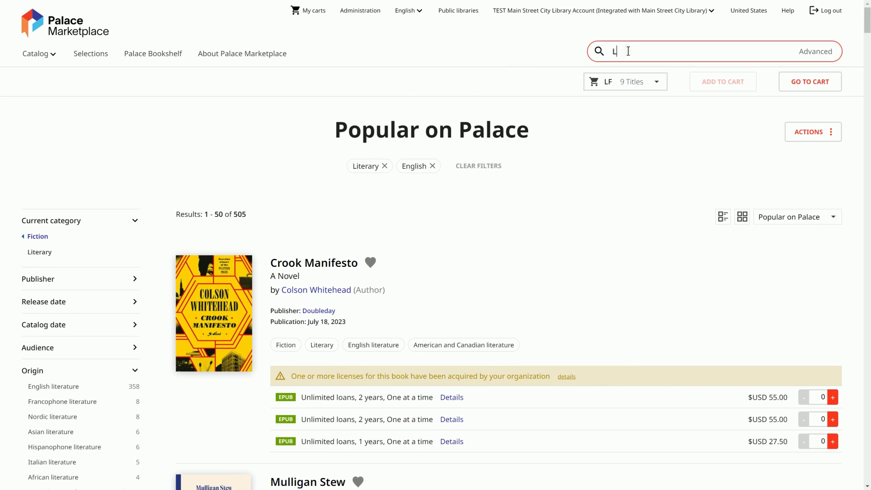
pyautogui.write('ittle Women')
pyautogui.press('Return')
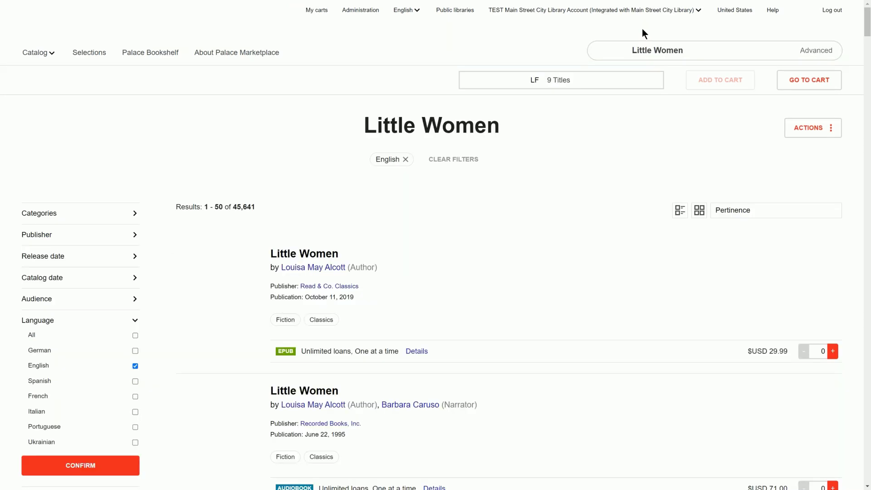
# Open the Random House Books for Young Readers edition of Little Women and view the details of its first two-year EPUB license.
pyautogui.scroll(-7, 640, 40)
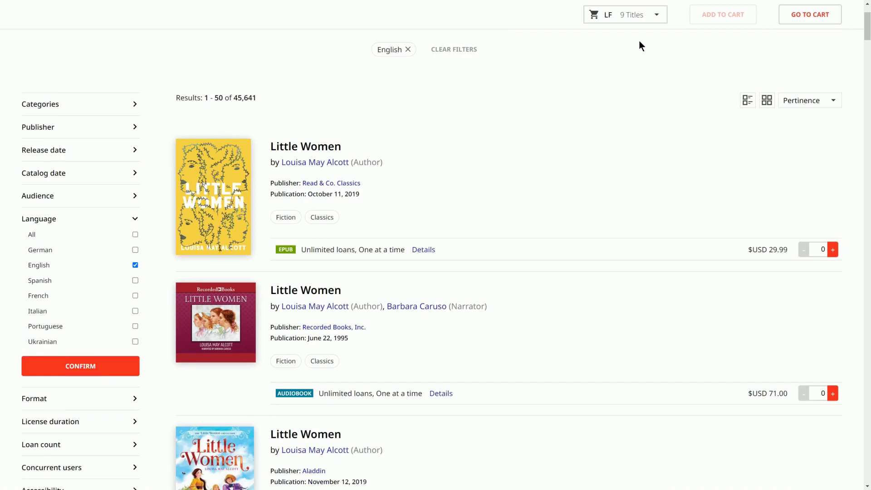
pyautogui.scroll(-13, 641, 40)
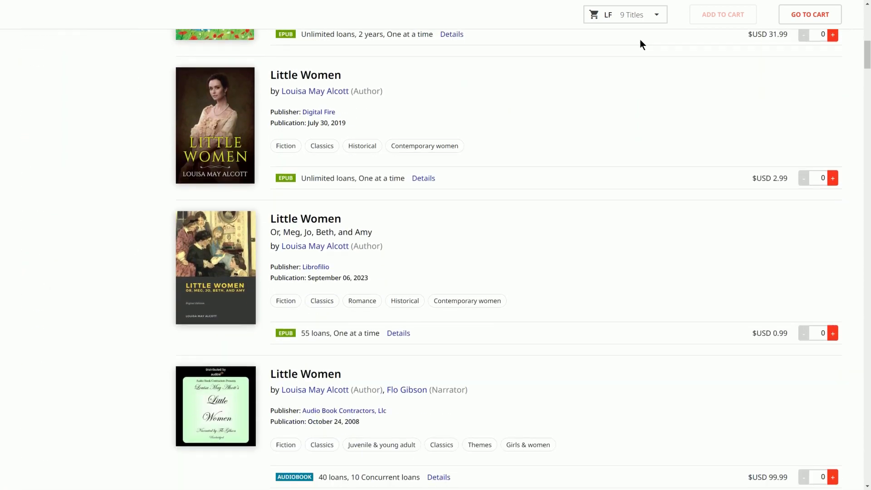
pyautogui.scroll(-6, 640, 40)
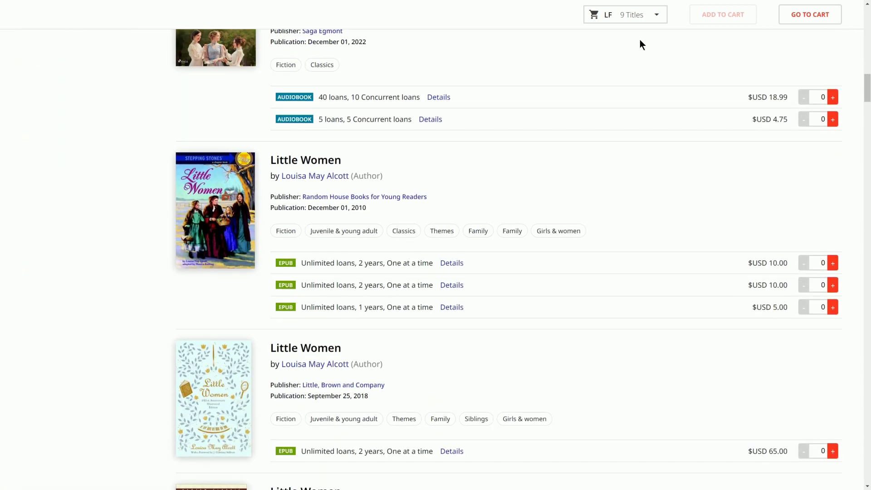
pyautogui.scroll(-2, 640, 39)
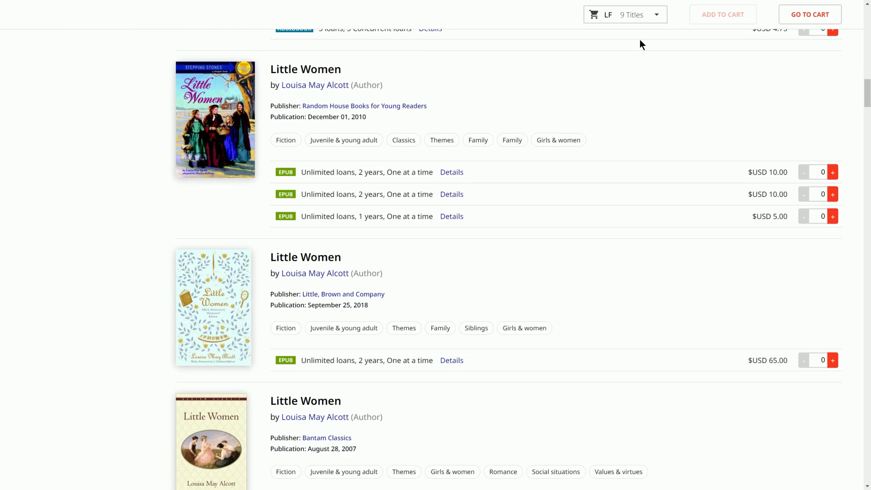
pyautogui.click(310, 71)
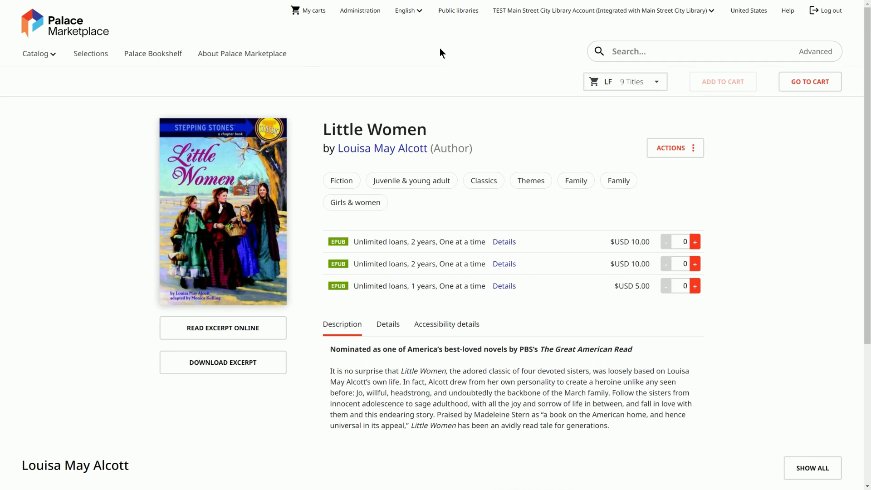
pyautogui.click(508, 241)
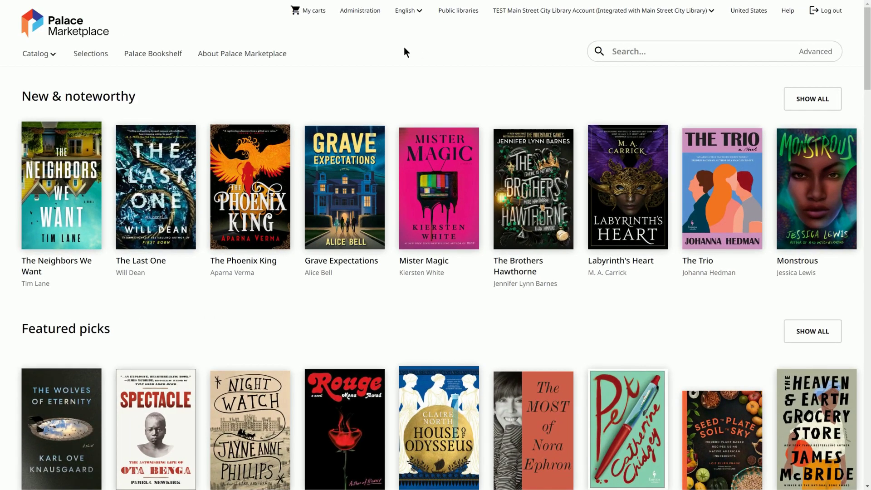
# Create a new cart named "A Mystery Cart".
pyautogui.click(315, 11)
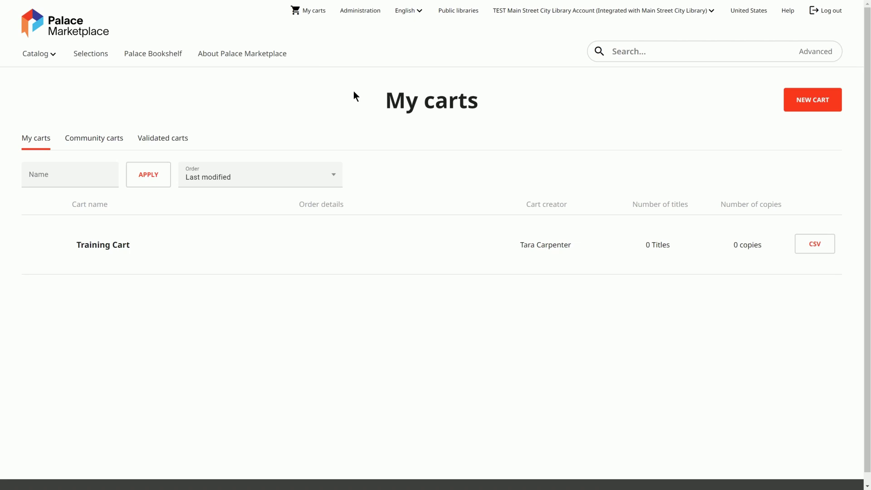
pyautogui.click(795, 102)
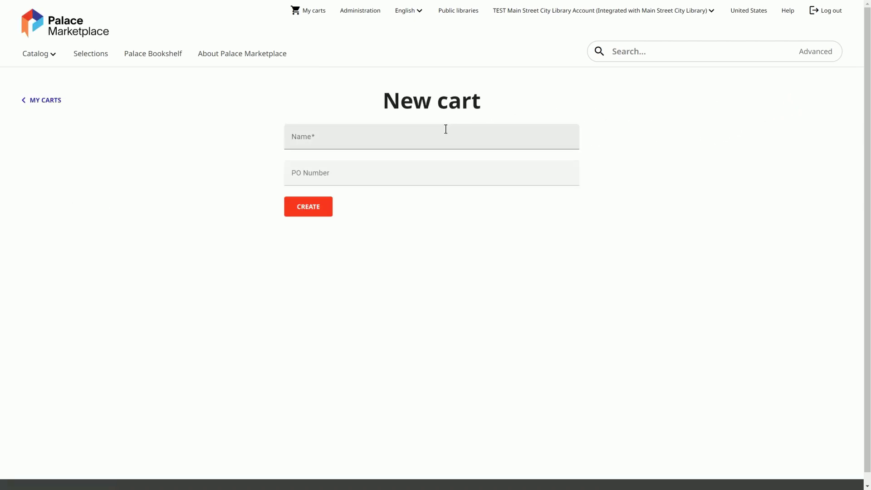
pyautogui.click(422, 140)
pyautogui.write('A Mystery Cart')
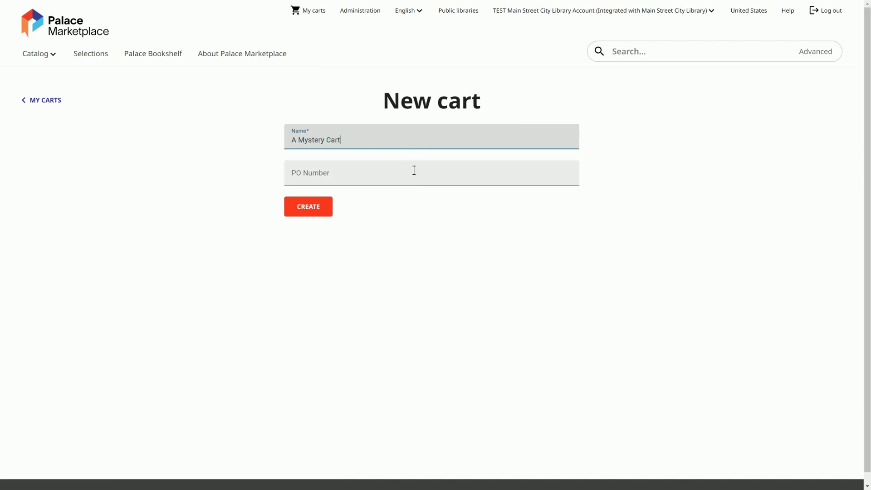
pyautogui.click(307, 214)
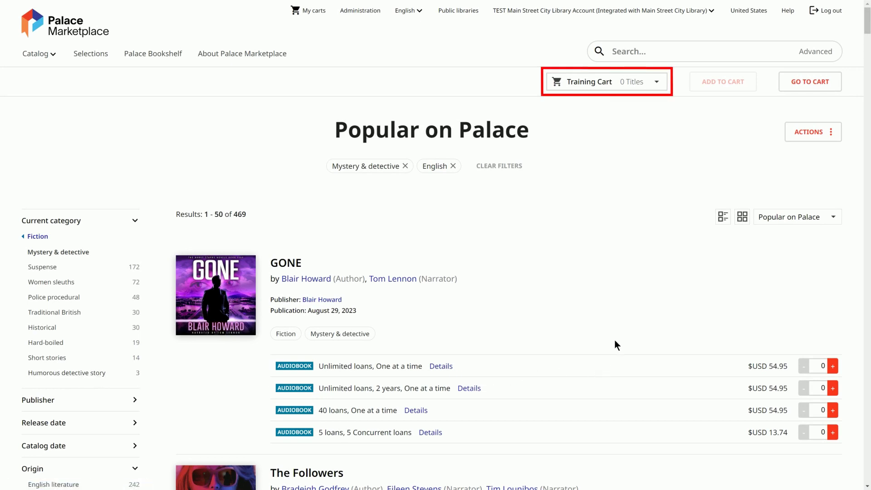
# Make A Mystery Cart the active cart and select copies of GONE's audiobook license with unlimited loans, one at a time.
pyautogui.click(641, 82)
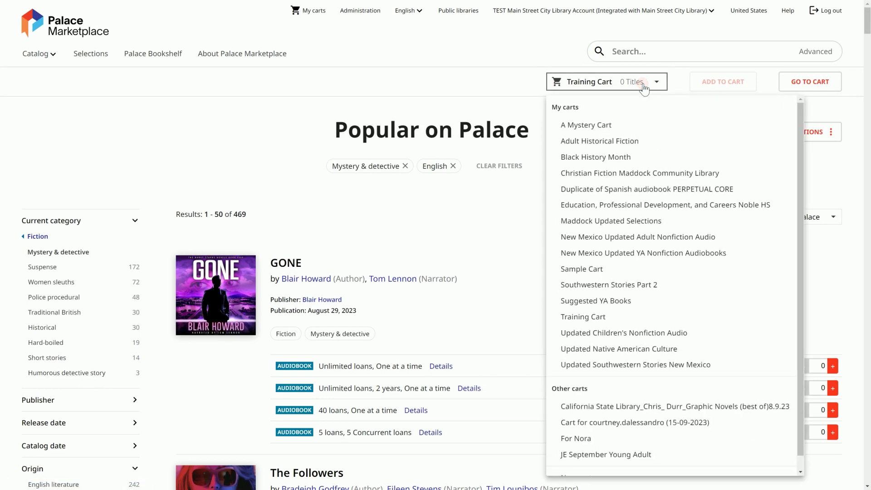
pyautogui.click(593, 123)
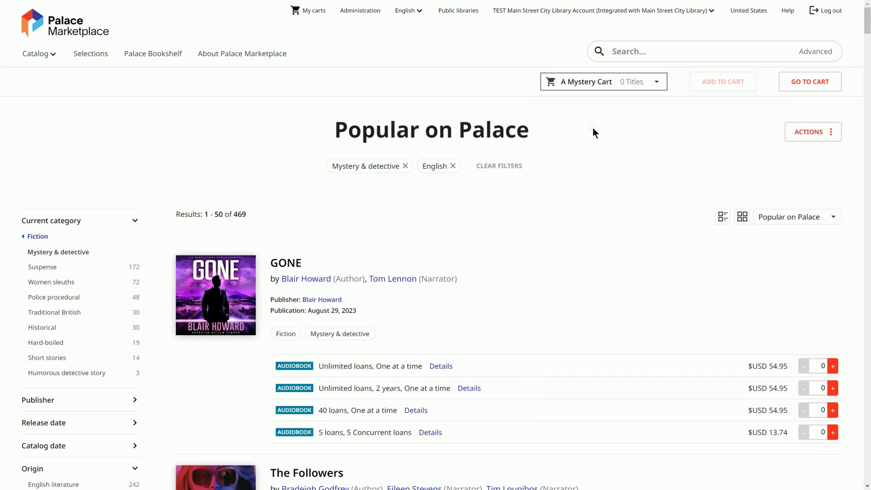
pyautogui.scroll(-5, 593, 132)
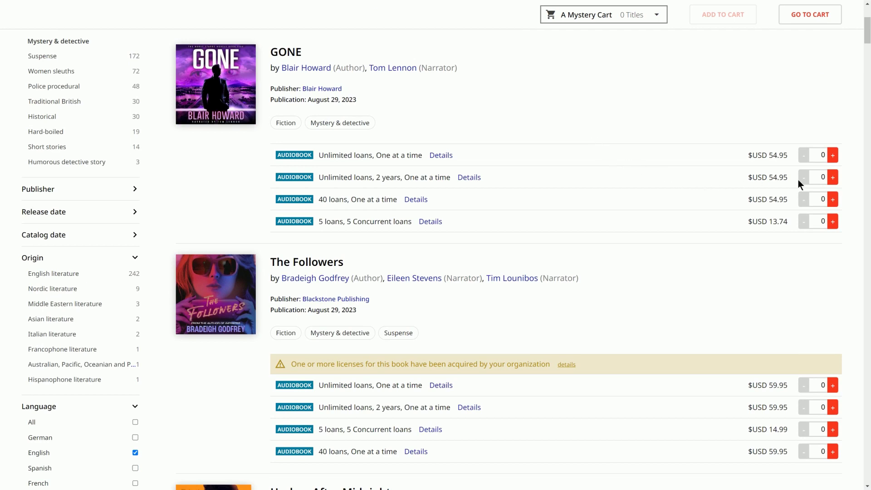
pyautogui.click(836, 157)
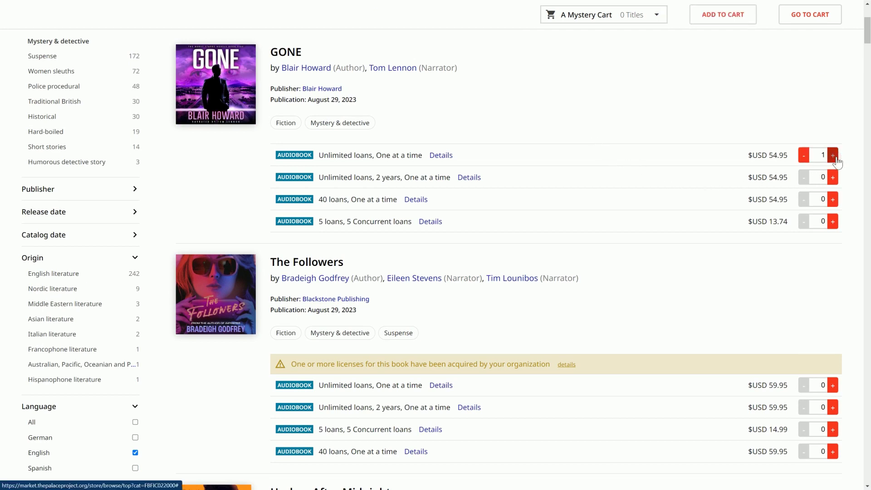
pyautogui.click(837, 157)
# Select one copy of The Followers' audiobook license with 5 loans and 5 concurrent loans.
pyautogui.scroll(-4, 838, 159)
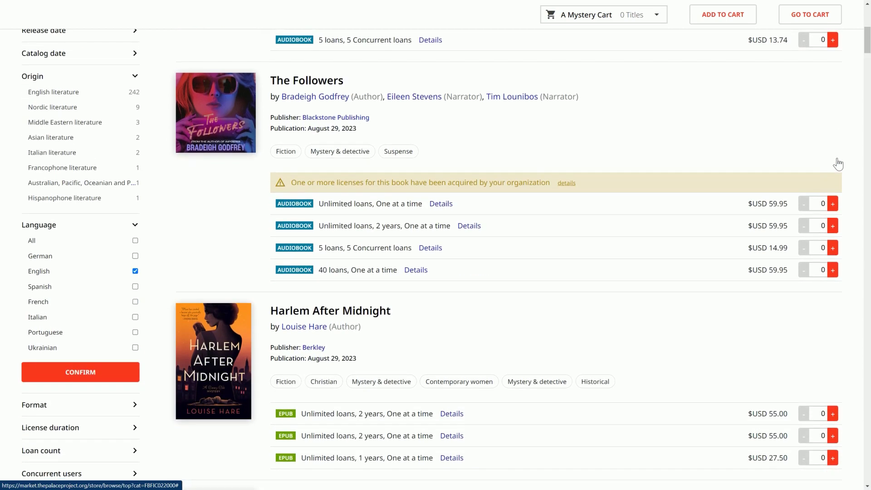
pyautogui.click(837, 253)
pyautogui.scroll(-4, 837, 252)
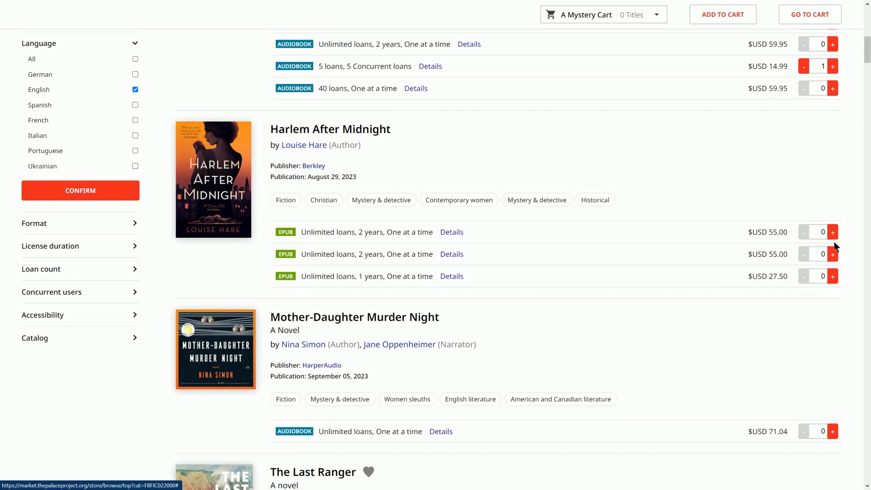
# Add one copy of Harlem After Midnight's 1-year EPUB license and the other selected titles to A Mystery Cart, and open the cart.
pyautogui.click(833, 277)
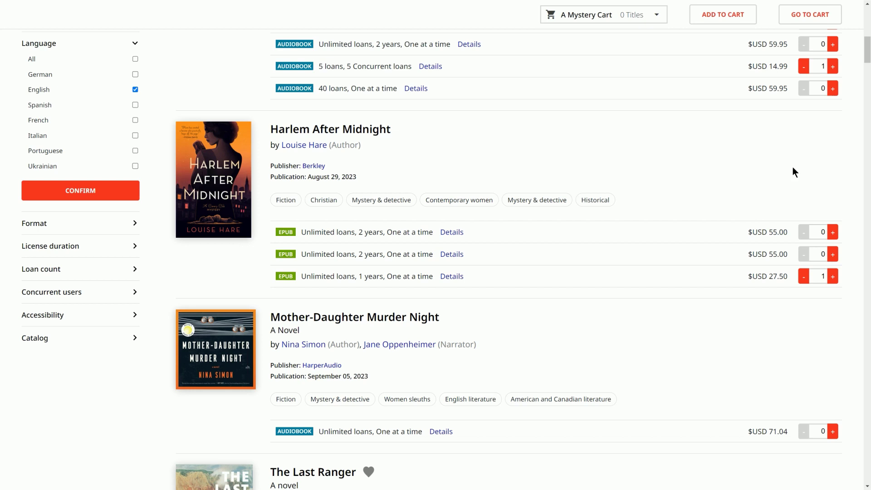
pyautogui.click(711, 22)
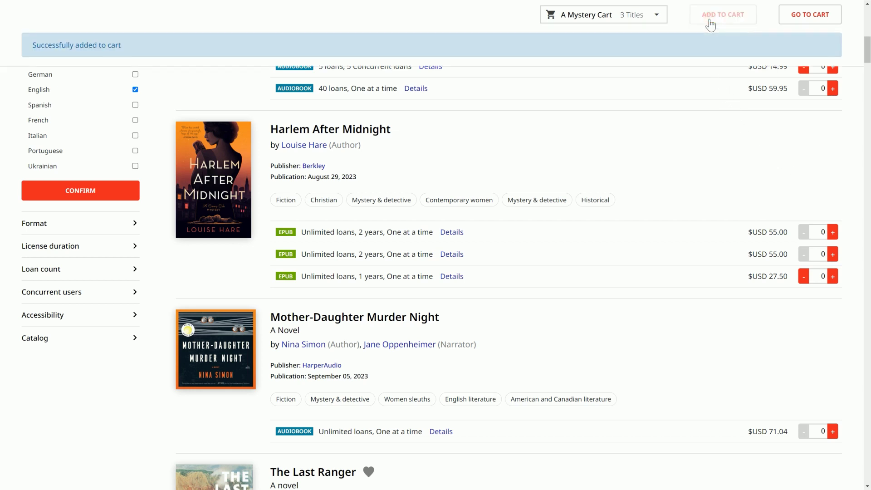
pyautogui.click(789, 21)
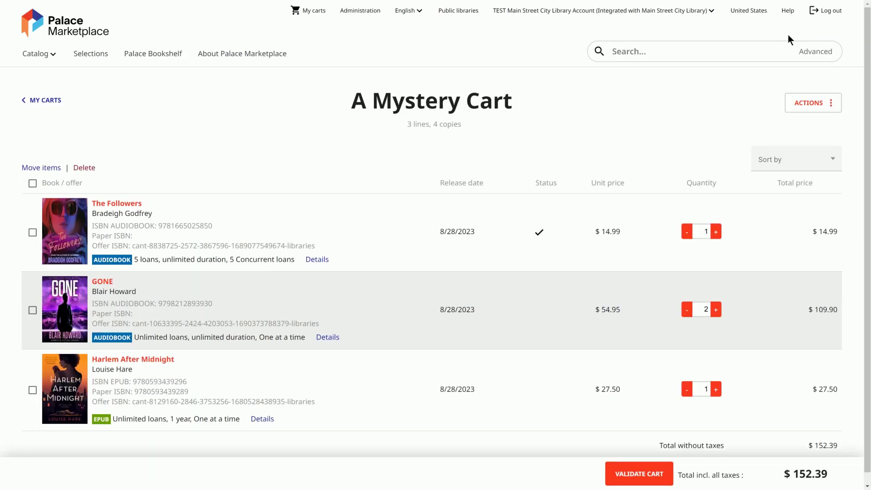
# Set the quantity of Harlem After Midnight to 2 and delete The Followers from the cart.
pyautogui.scroll(-1, 789, 34)
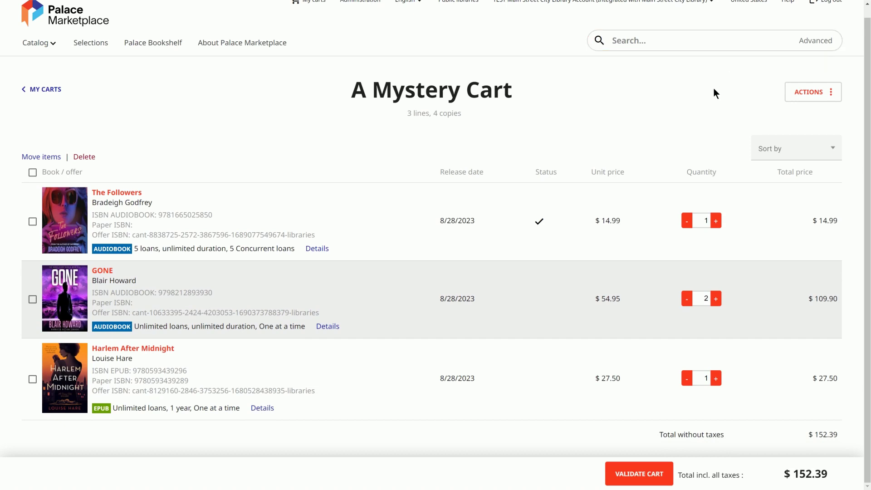
pyautogui.click(717, 377)
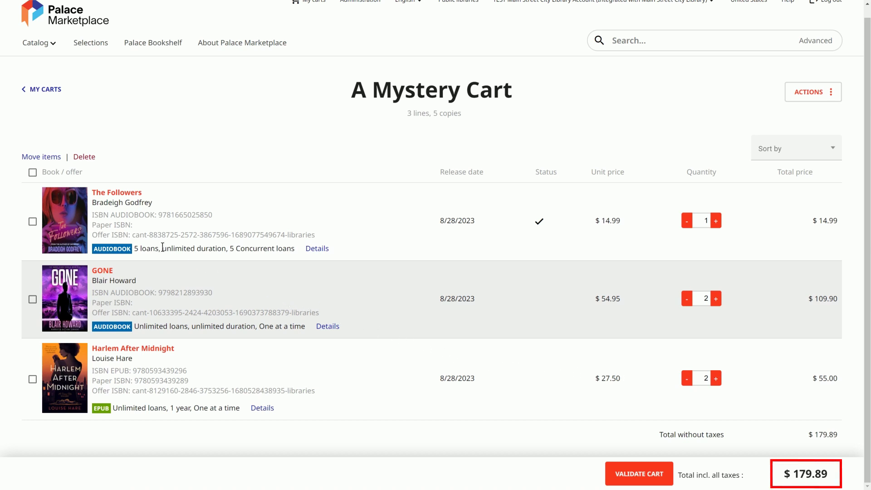
pyautogui.click(33, 221)
pyautogui.click(85, 158)
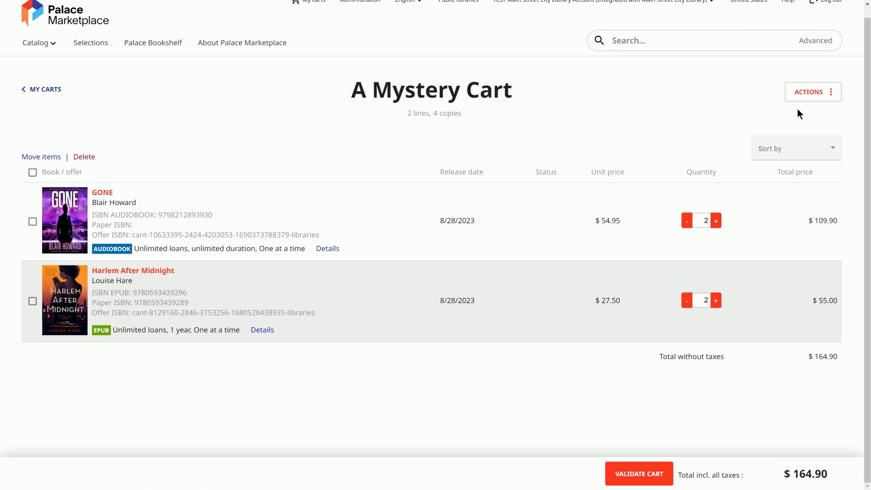
# Import titles into A Mystery Cart from the file ISBNs only.csv, treating its entries as item ISBNs.
pyautogui.click(825, 95)
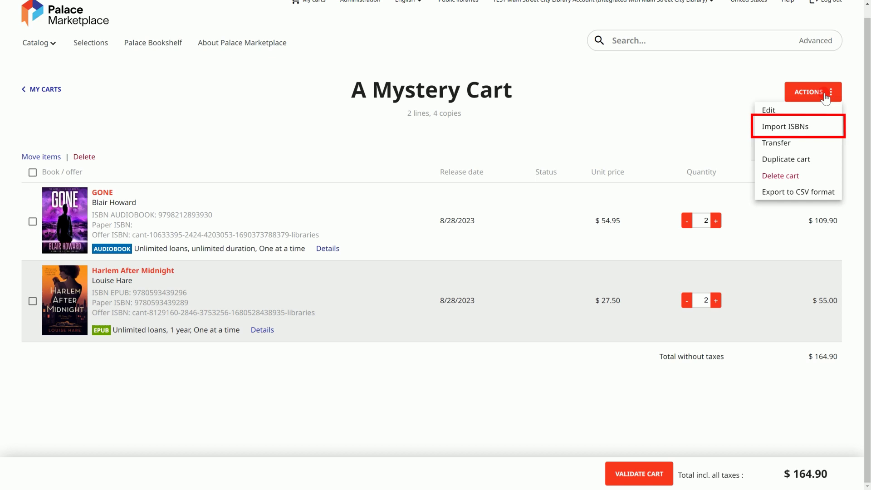
pyautogui.click(821, 128)
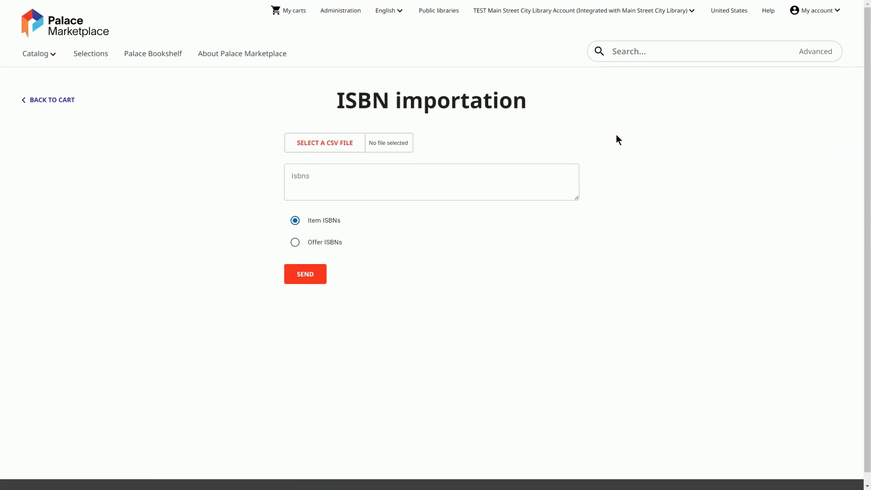
pyautogui.click(342, 143)
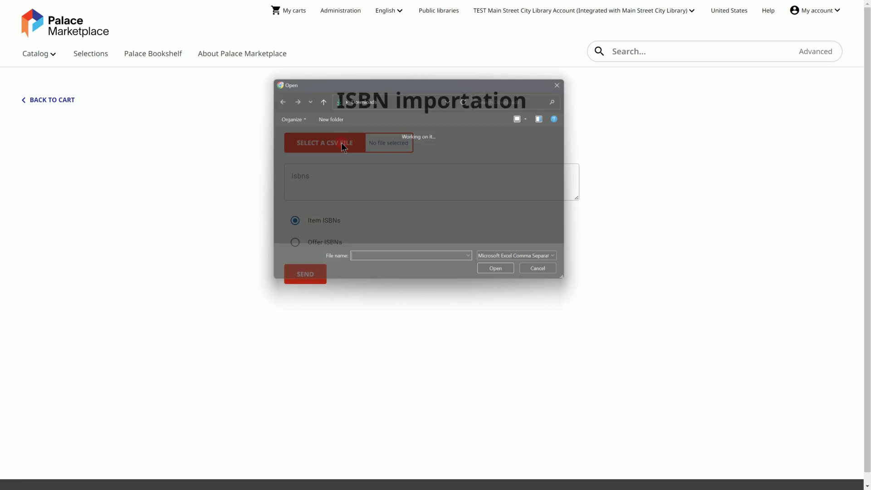
pyautogui.click(308, 175)
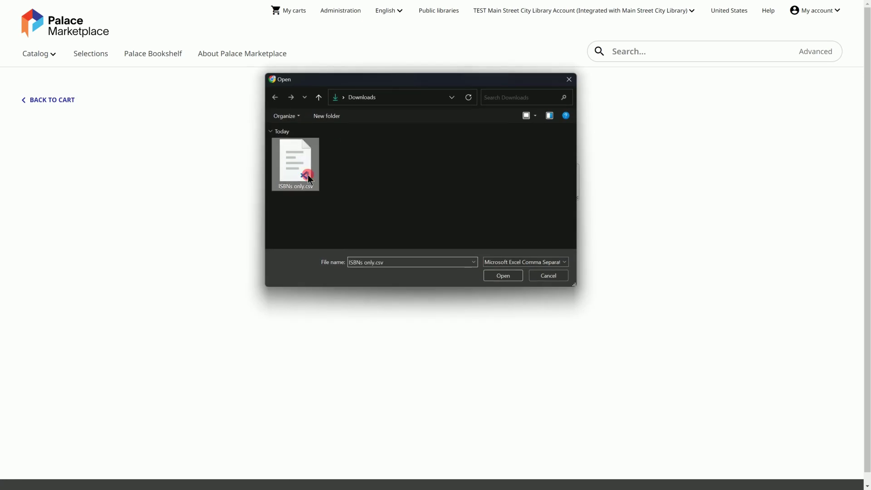
pyautogui.click(494, 279)
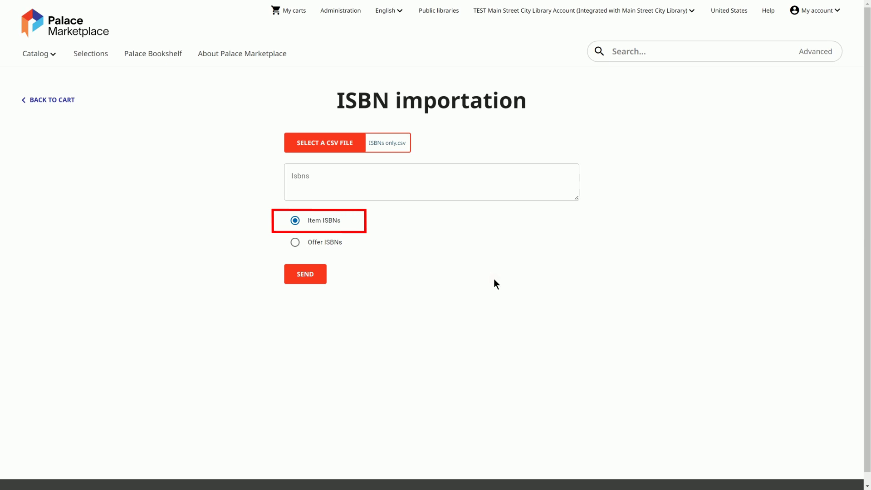
pyautogui.click(313, 282)
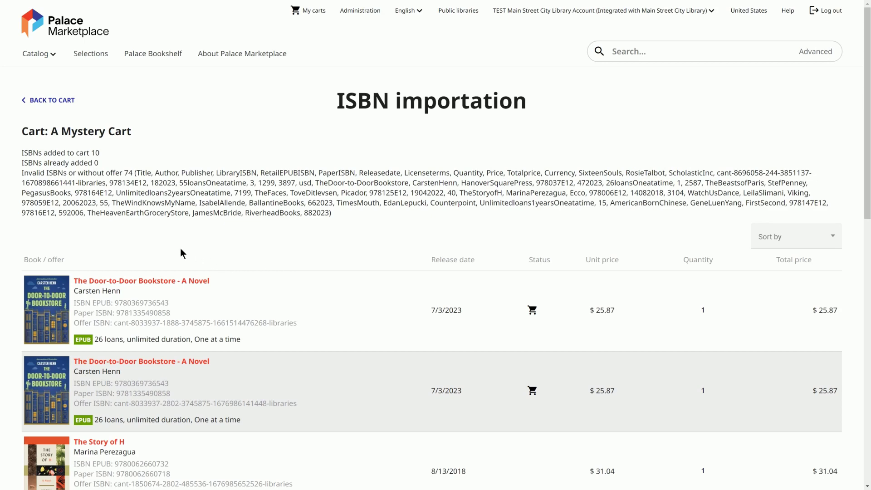
# Return to A Mystery Cart and review the imported titles with their licenses, quantities and prices.
pyautogui.click(59, 102)
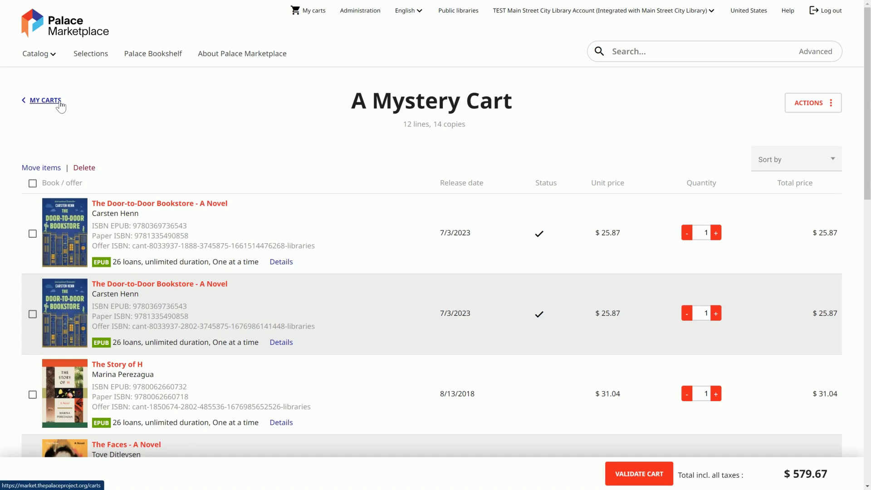
pyautogui.scroll(-3, 226, 103)
pyautogui.scroll(-10, 227, 102)
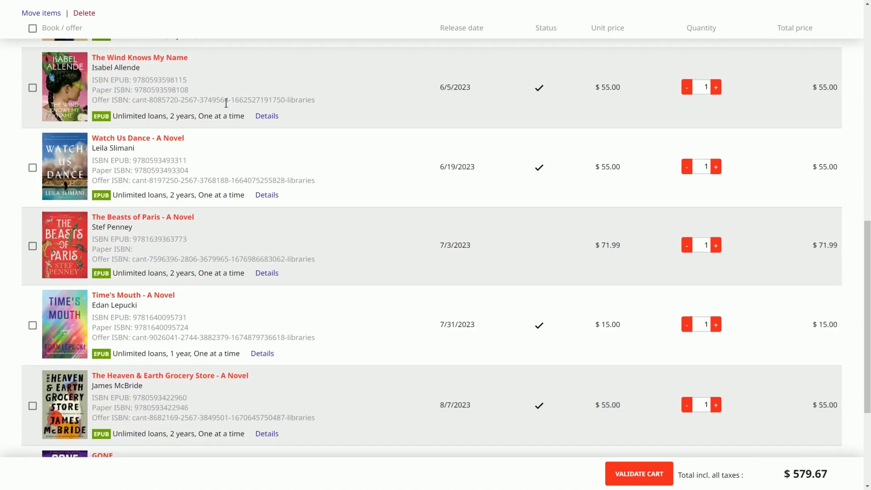
pyautogui.scroll(-2, 224, 104)
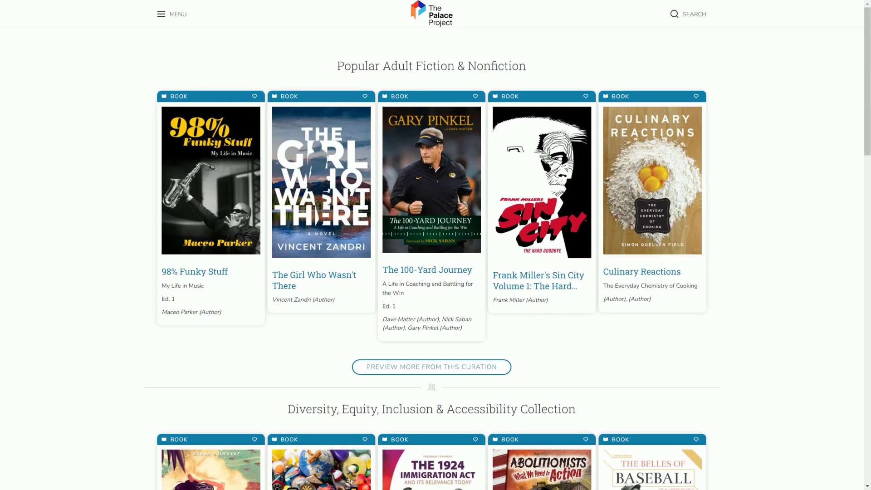
# Switch to The Palace Project's BiblioBoard library and view the details of In This Land of Plenty from the Indie Author Project Select curation.
pyautogui.moveTo(856, 61); pyautogui.dragTo(869, 392)
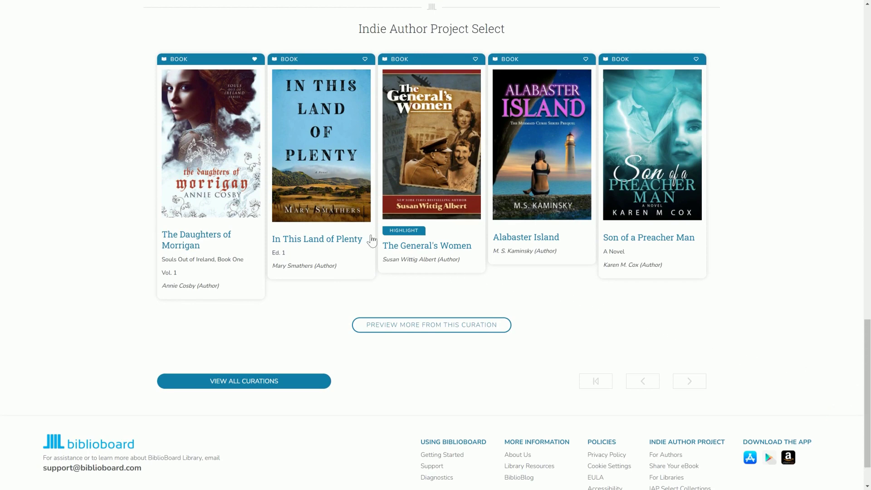
pyautogui.click(319, 203)
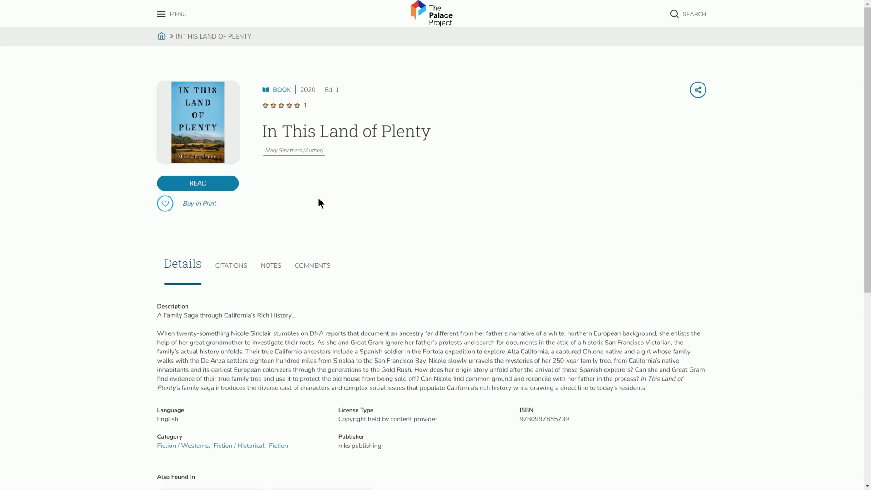
pyautogui.scroll(-7, 321, 203)
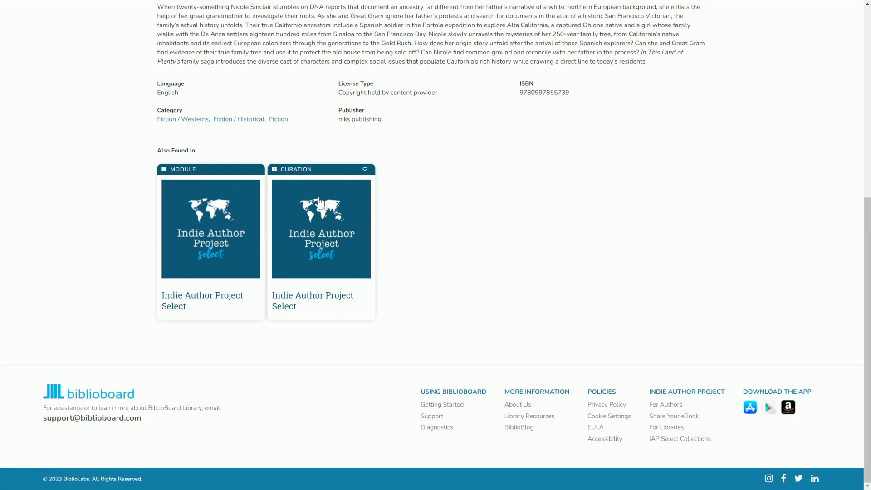